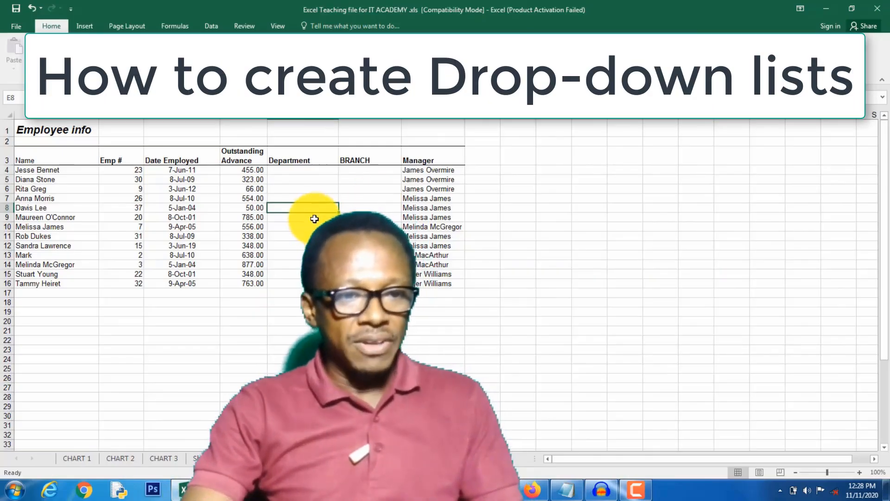
pyautogui.click(318, 169)
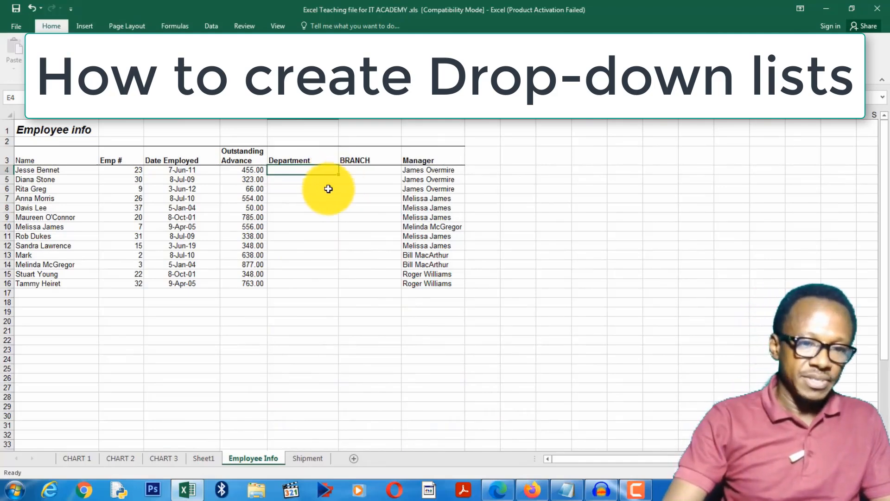
pyautogui.click(311, 181)
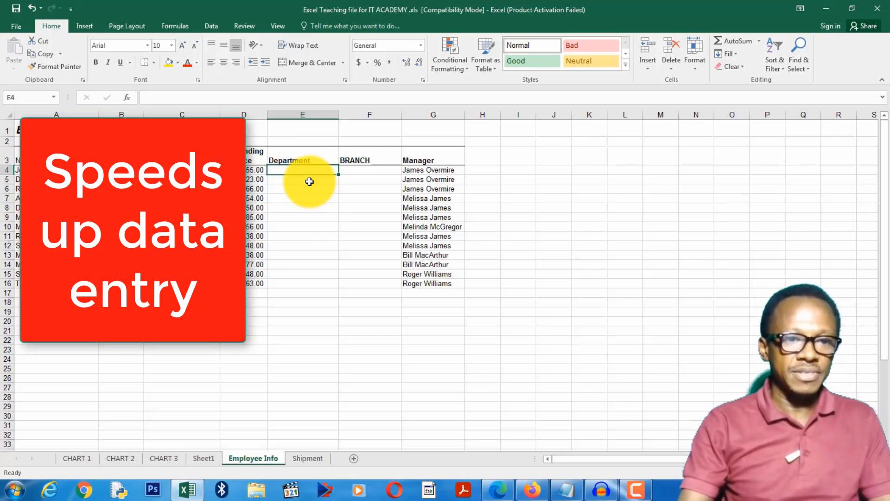
pyautogui.moveTo(315, 170); pyautogui.dragTo(296, 283)
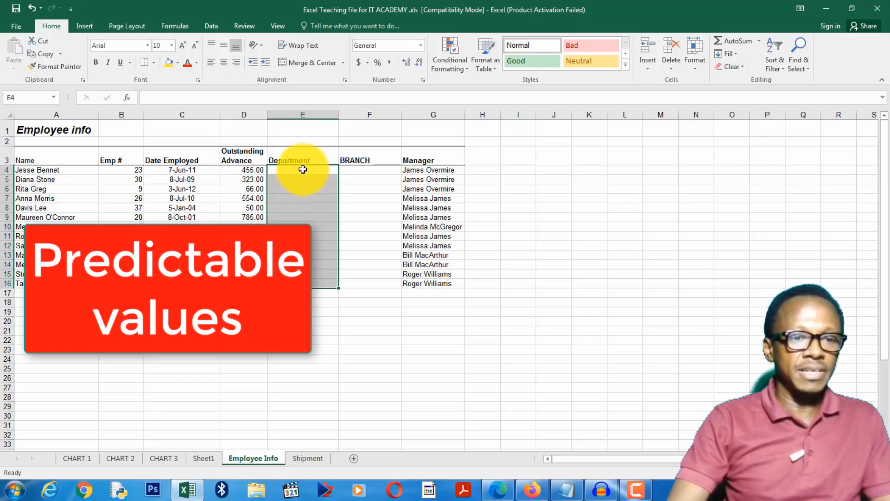
pyautogui.moveTo(303, 169); pyautogui.dragTo(298, 283)
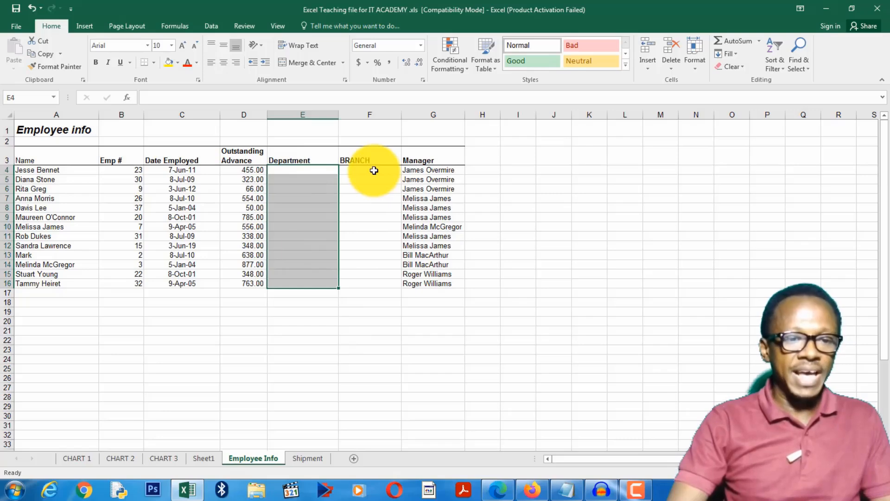
pyautogui.moveTo(374, 170); pyautogui.dragTo(366, 278)
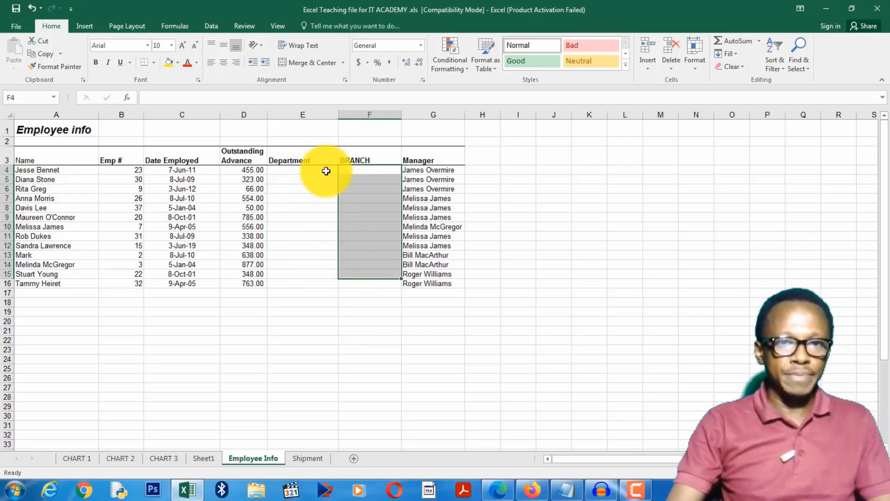
pyautogui.click(293, 199)
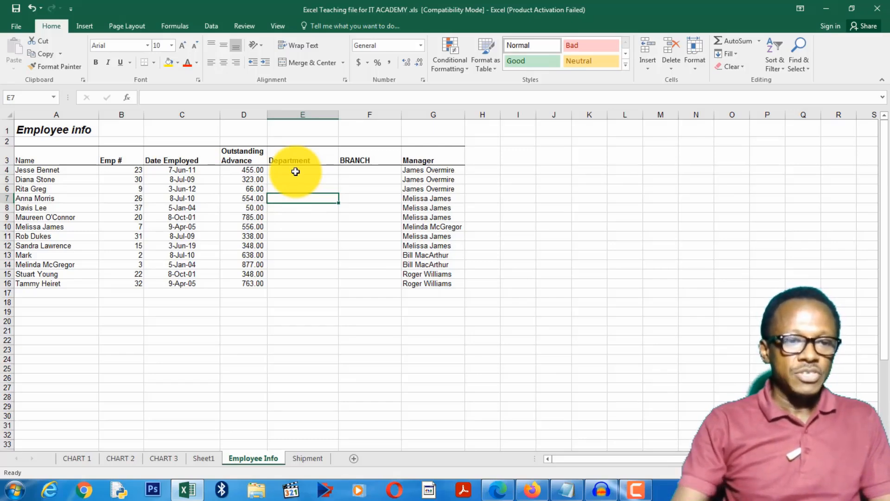
pyautogui.click(358, 237)
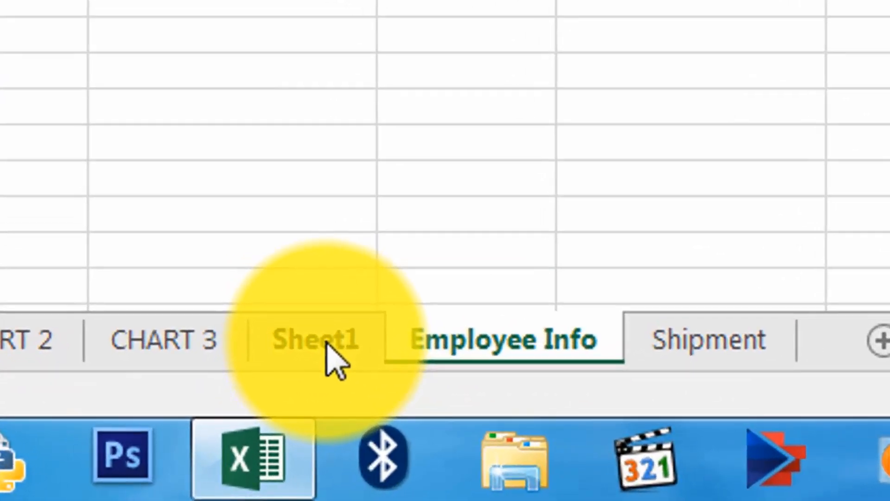
# Examine the department names listed in Sheet1 cells B3 to B6.
pyautogui.click(328, 357)
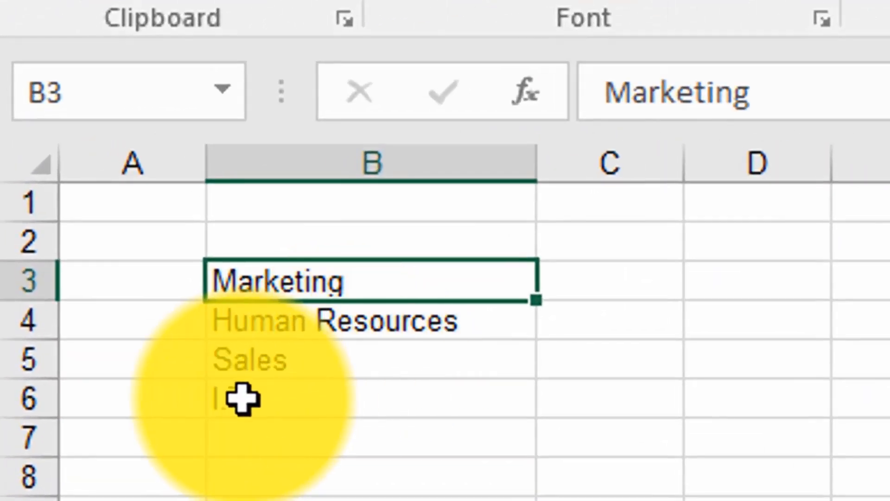
pyautogui.click(242, 398)
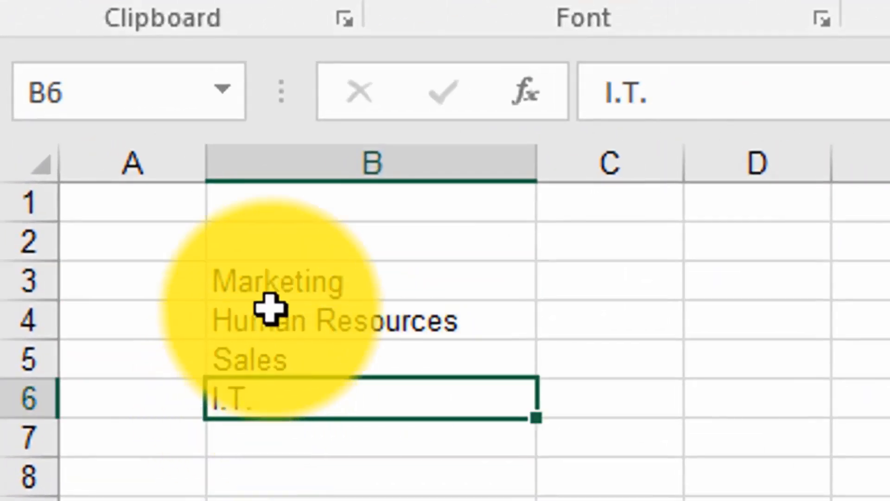
pyautogui.moveTo(270, 282); pyautogui.dragTo(271, 413)
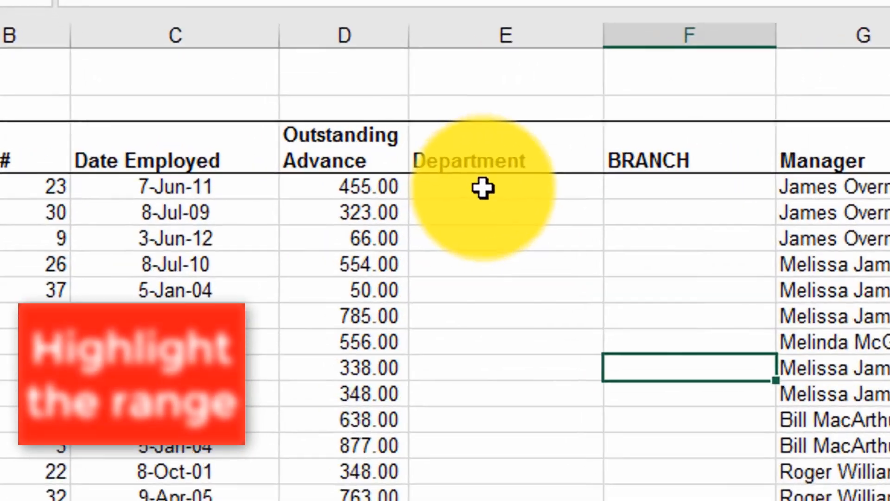
# Select the Department cells E4 to E16 and set Data Validation to allow a List.
pyautogui.moveTo(296, 157); pyautogui.dragTo(293, 255)
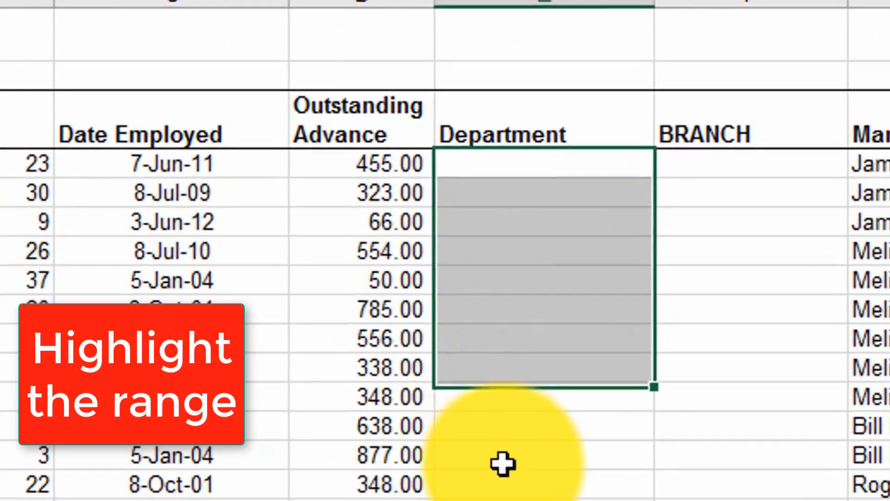
pyautogui.moveTo(503, 463); pyautogui.dragTo(503, 499)
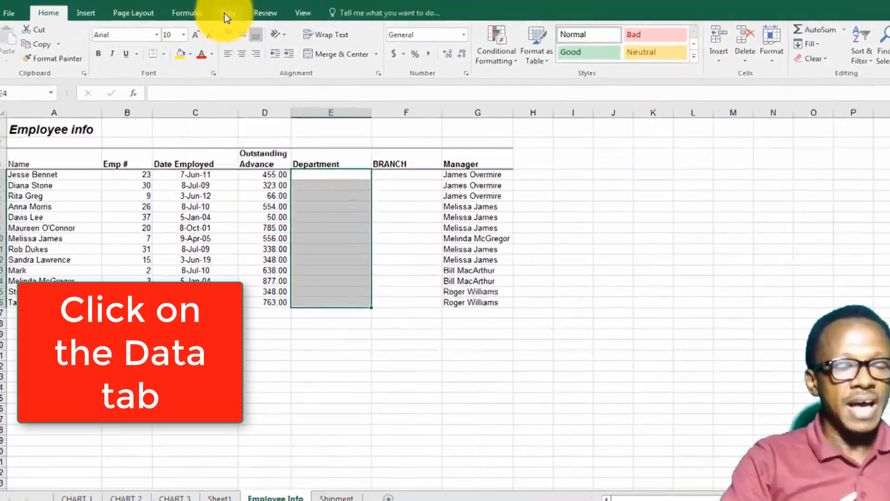
pyautogui.click(225, 14)
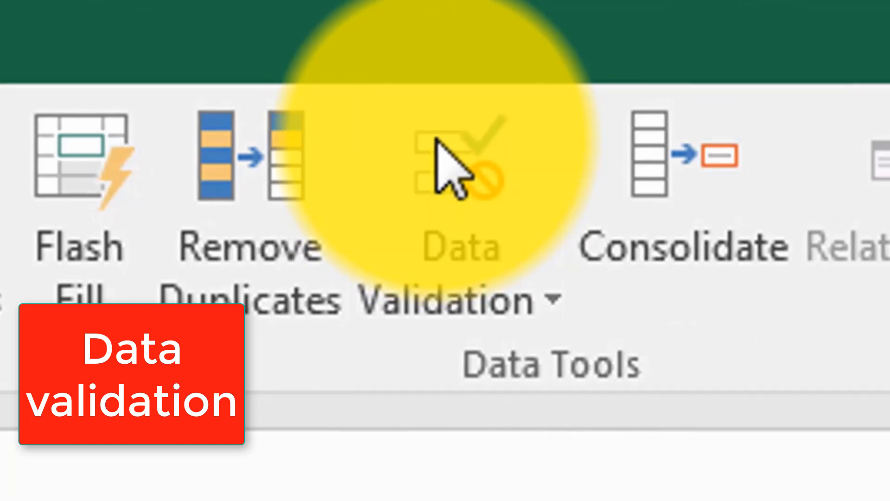
pyautogui.click(440, 167)
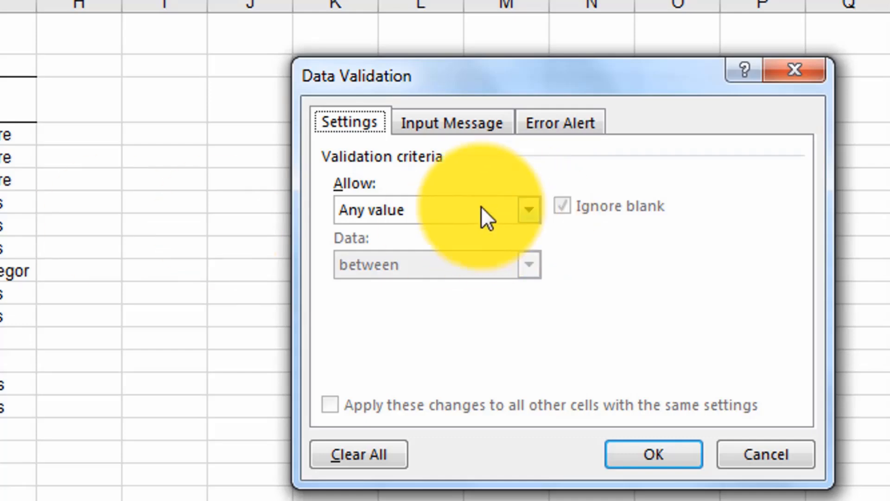
pyautogui.click(527, 212)
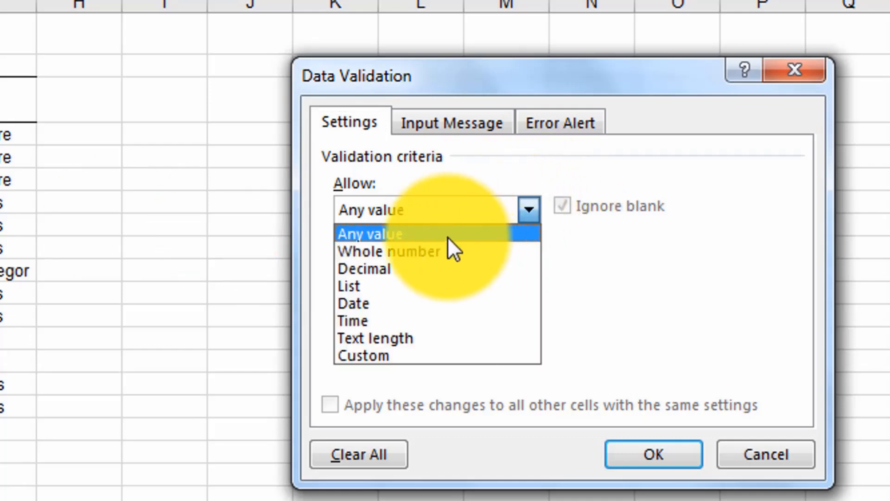
pyautogui.click(367, 288)
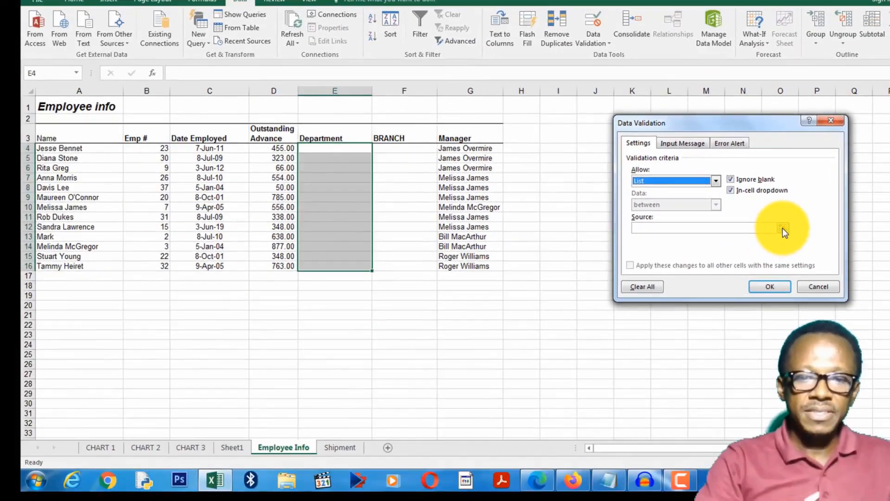
# Set the list source to the department names in Sheet1 B3:B6 and apply the validation.
pyautogui.click(782, 228)
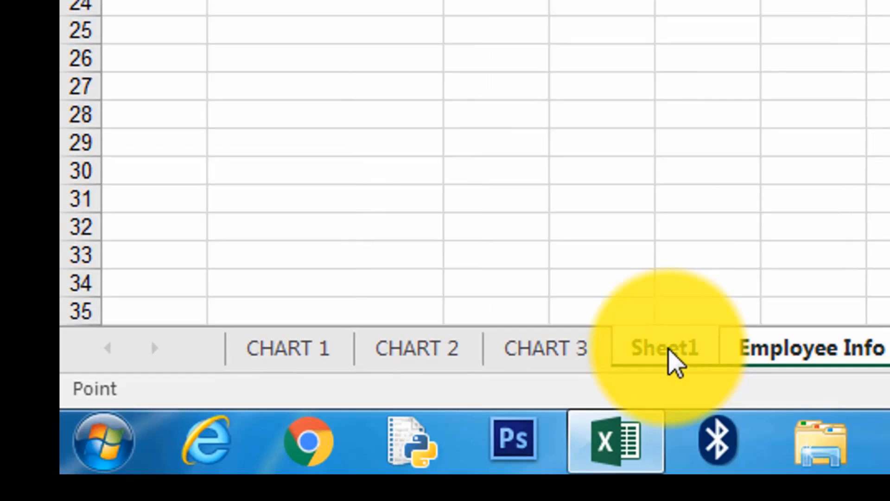
pyautogui.click(669, 350)
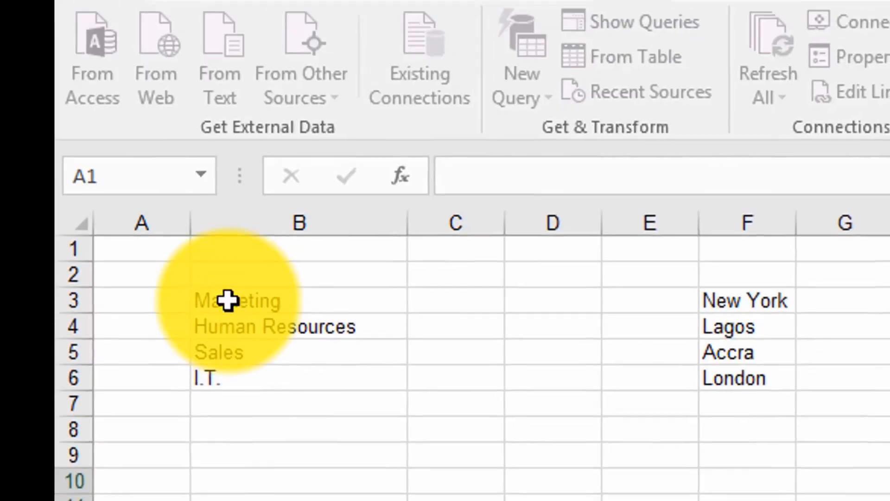
pyautogui.moveTo(227, 300); pyautogui.dragTo(221, 371)
pyautogui.moveTo(222, 422); pyautogui.dragTo(222, 422)
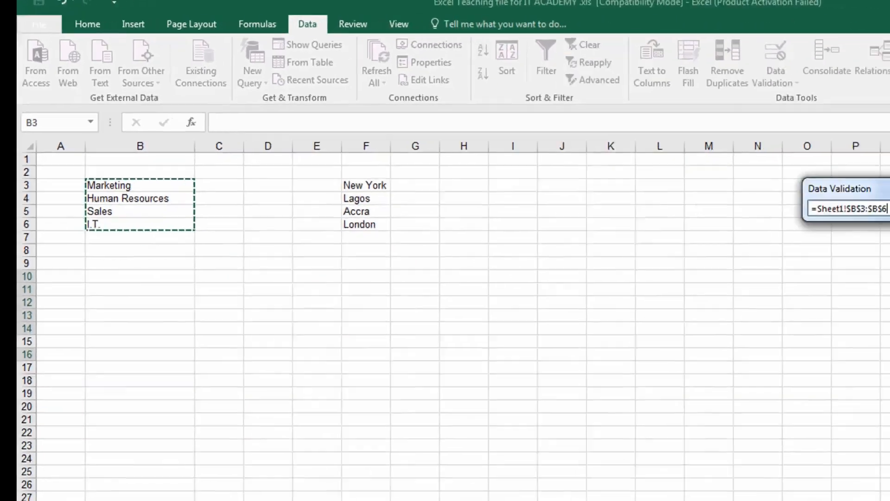
pyautogui.click(787, 155)
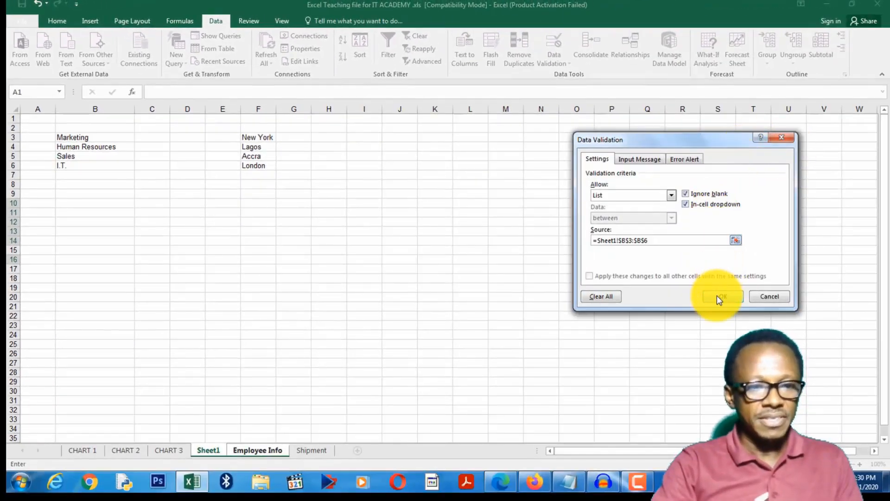
pyautogui.click(717, 296)
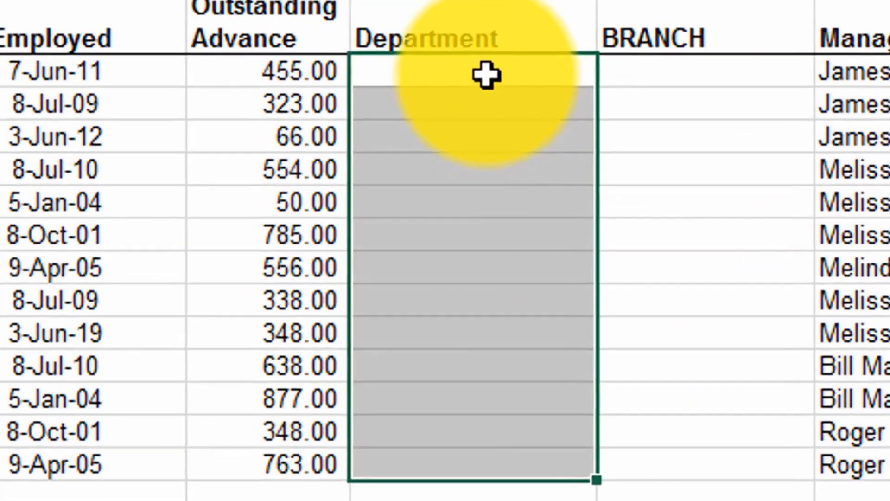
# Pick Marketing from the drop-down for the first employee's department.
pyautogui.click(312, 164)
pyautogui.click(468, 200)
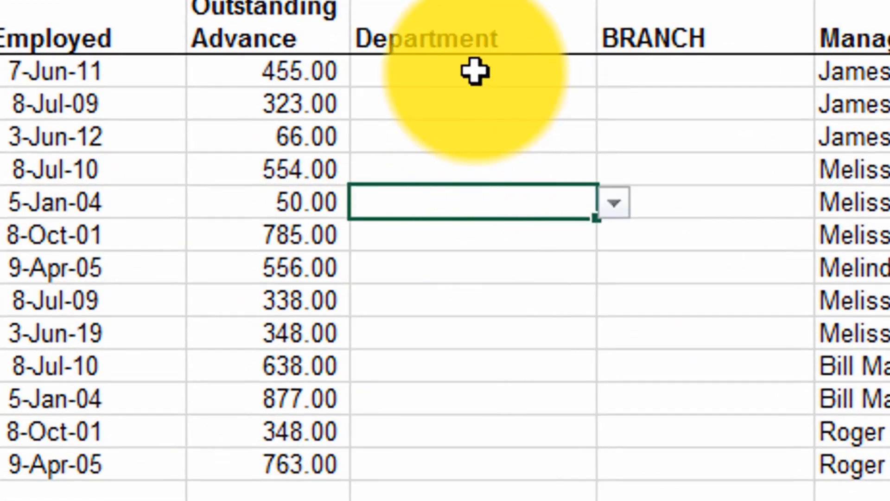
pyautogui.click(476, 72)
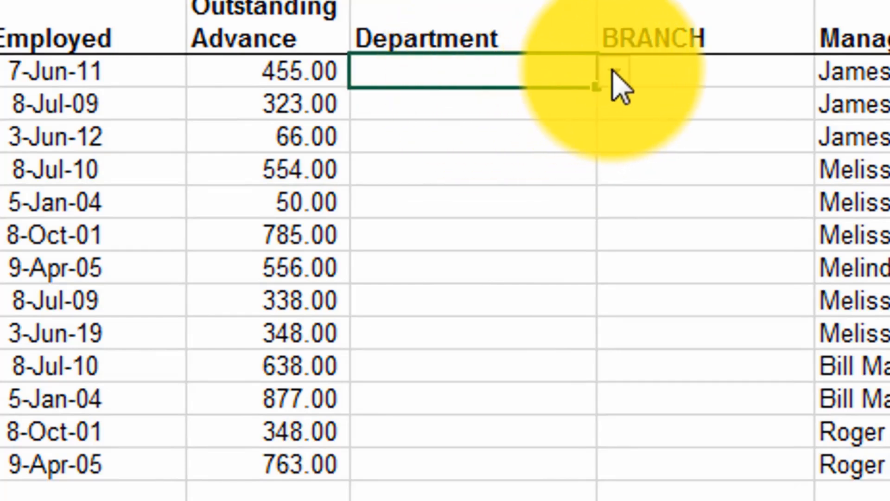
pyautogui.click(613, 71)
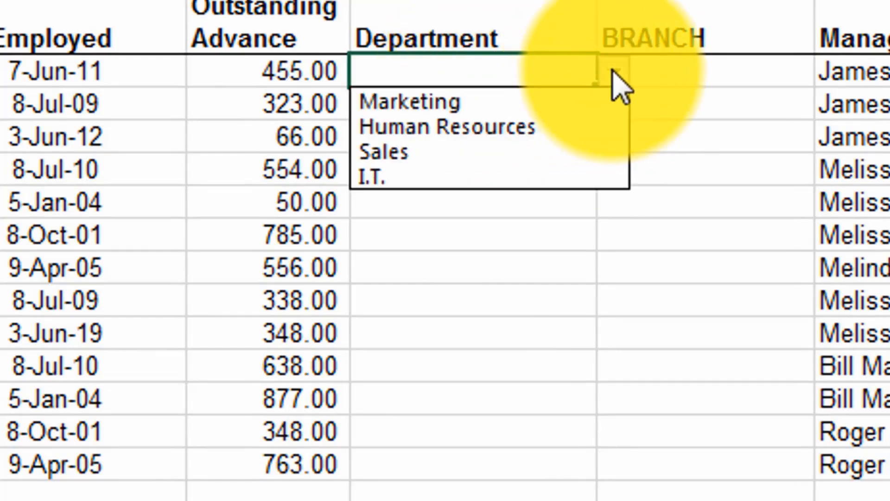
pyautogui.click(500, 104)
pyautogui.click(510, 268)
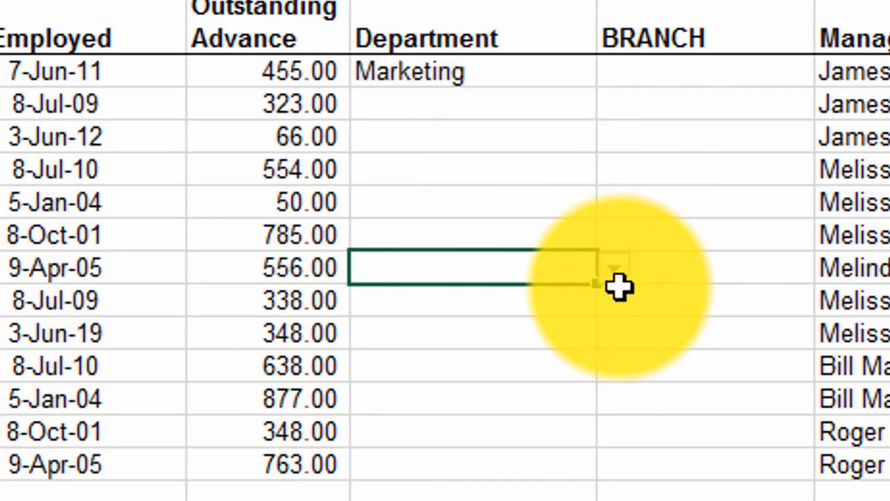
pyautogui.click(621, 289)
pyautogui.click(498, 206)
pyautogui.click(614, 202)
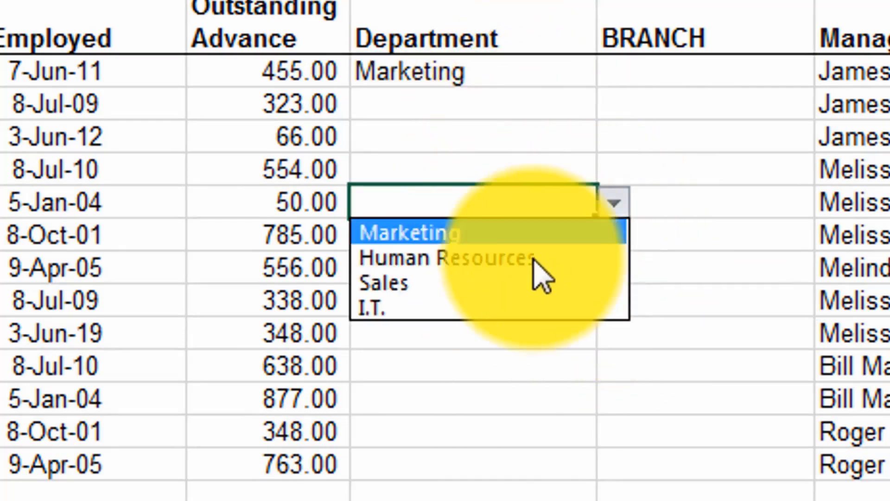
pyautogui.click(461, 292)
pyautogui.click(453, 141)
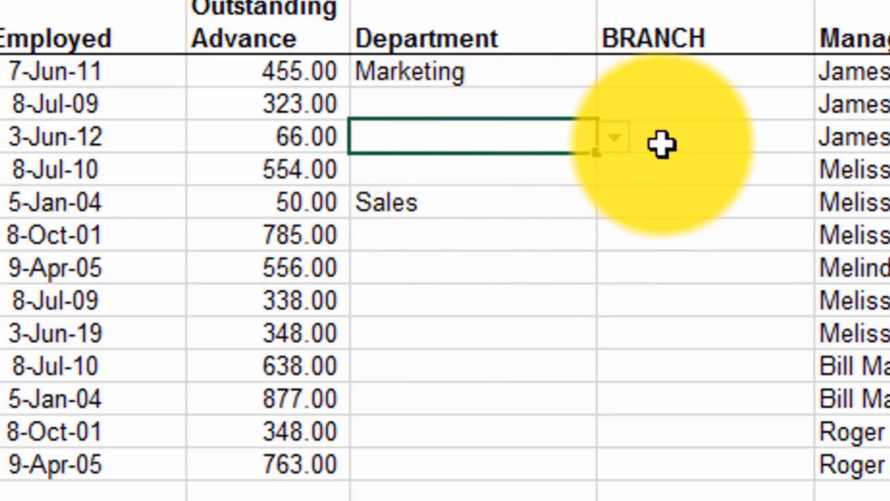
pyautogui.click(615, 138)
pyautogui.click(463, 216)
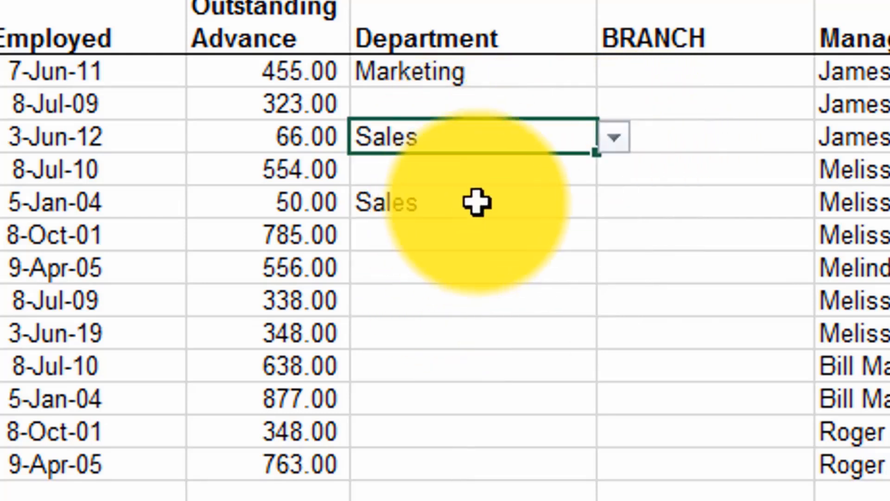
pyautogui.click(504, 105)
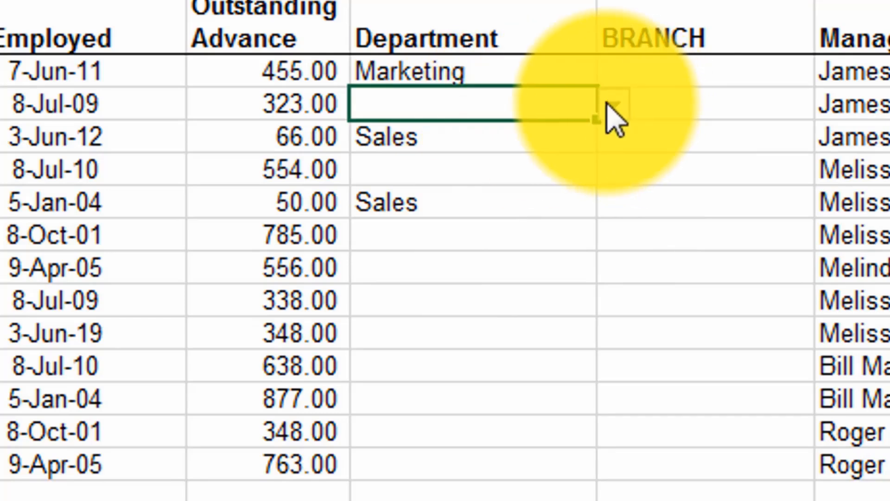
pyautogui.click(614, 103)
pyautogui.click(392, 185)
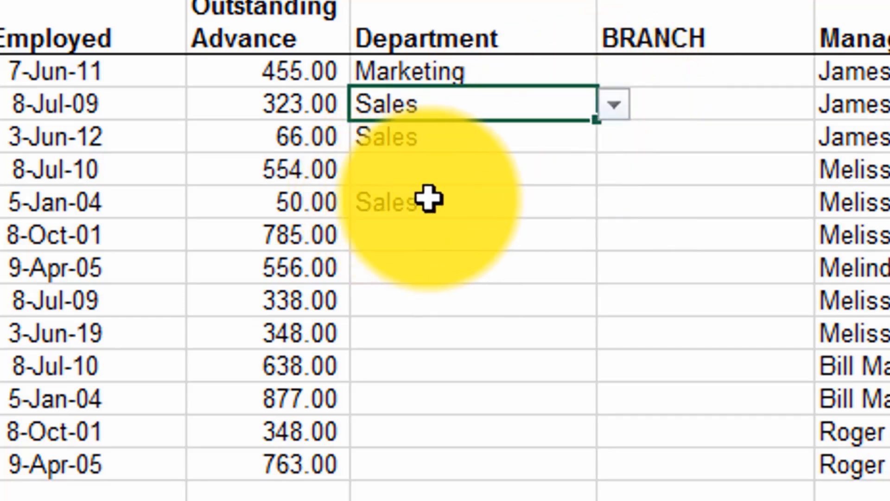
pyautogui.click(445, 175)
pyautogui.click(616, 170)
pyautogui.press('Escape')
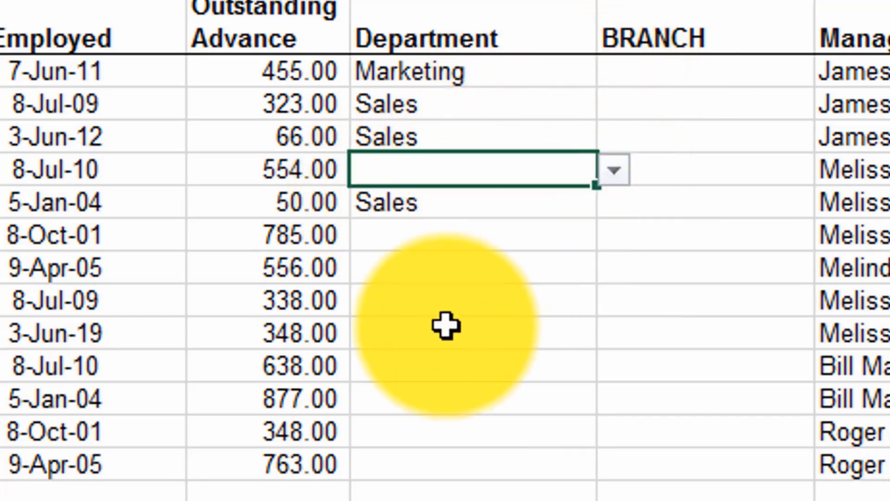
pyautogui.click(417, 275)
pyautogui.click(445, 363)
pyautogui.click(417, 408)
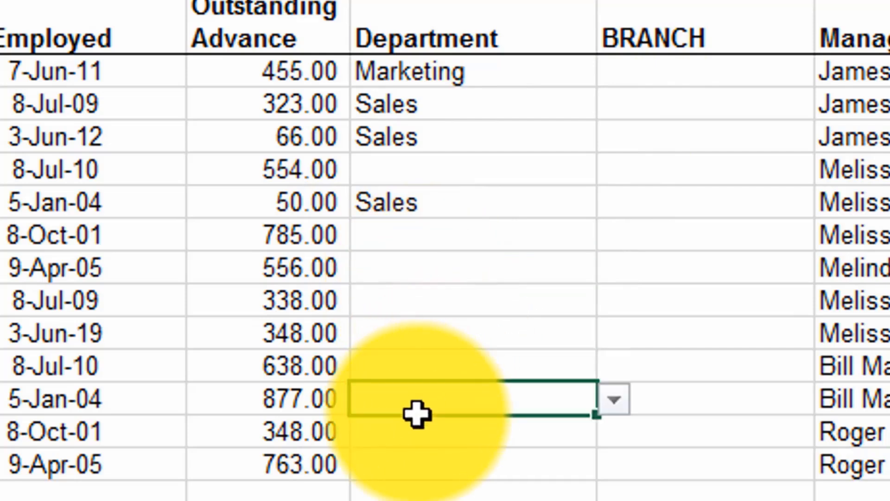
# Select the Branch column cells and open Data Validation, allowing a List.
pyautogui.click(677, 168)
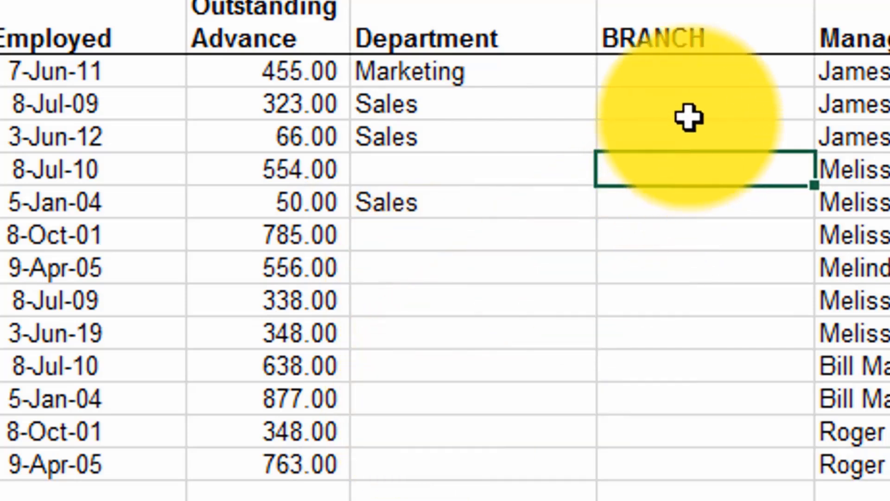
pyautogui.click(689, 77)
pyautogui.moveTo(688, 72); pyautogui.dragTo(685, 460)
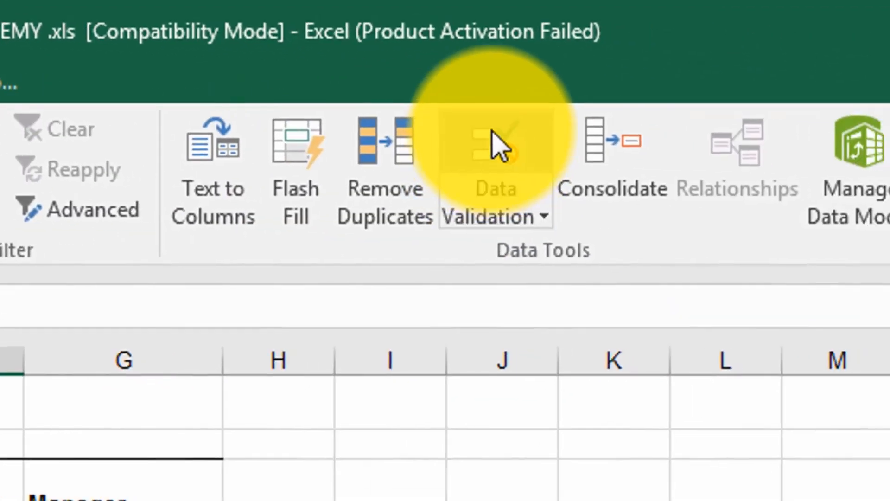
pyautogui.click(492, 133)
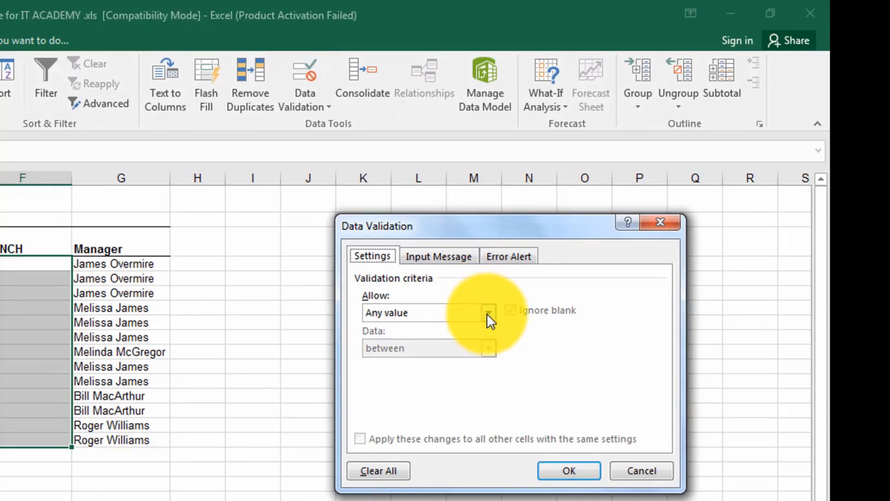
pyautogui.click(488, 312)
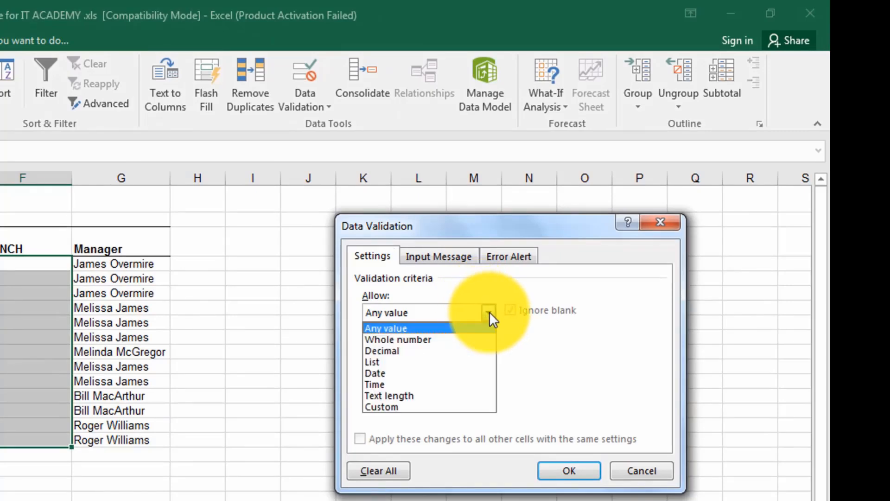
pyautogui.click(377, 362)
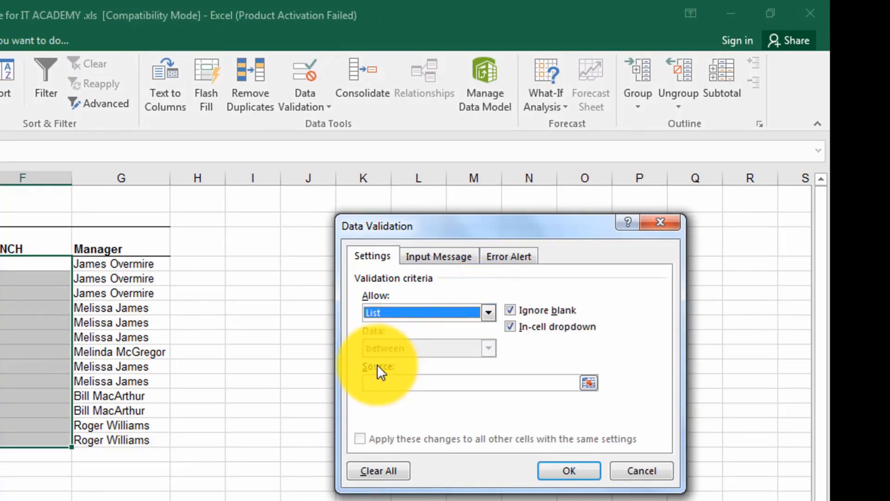
# Set the list source to the branch names in Sheet1 F3:F6 and apply the validation.
pyautogui.click(586, 383)
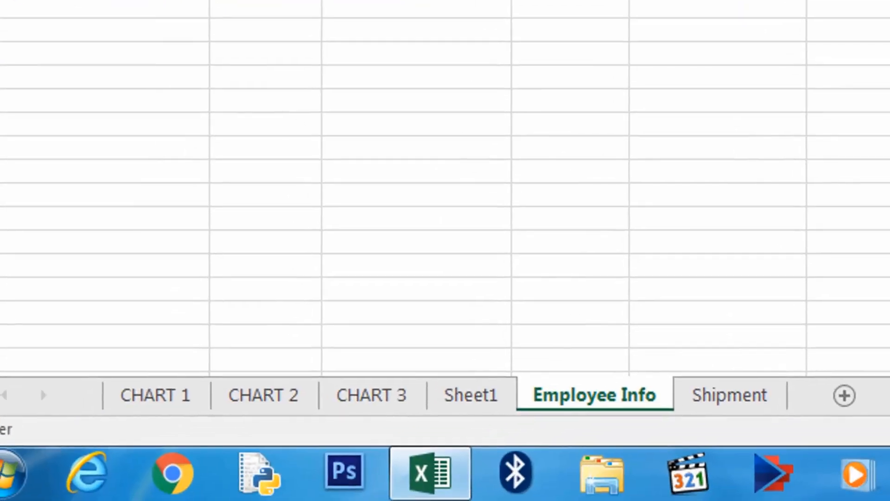
pyautogui.click(469, 397)
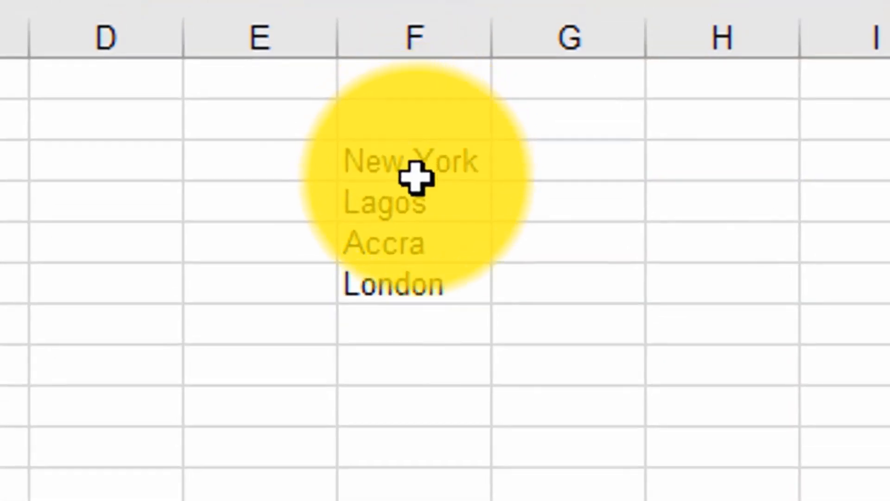
pyautogui.moveTo(413, 178); pyautogui.dragTo(423, 300)
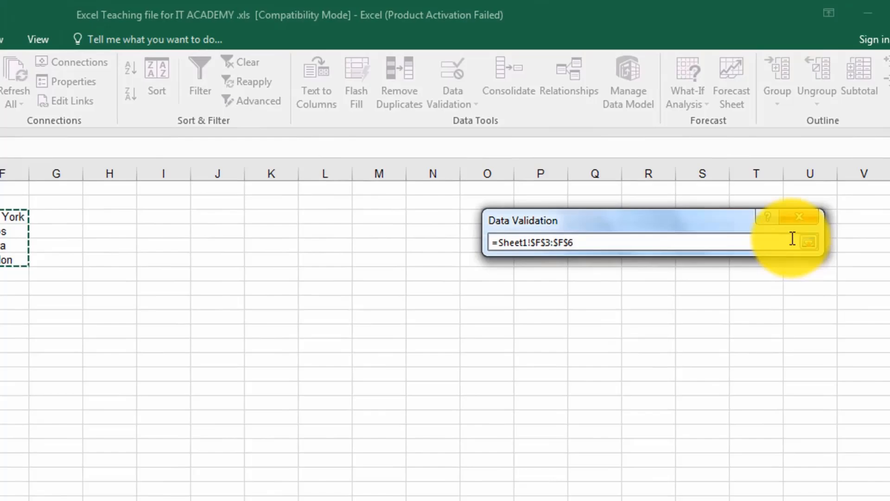
pyautogui.click(808, 241)
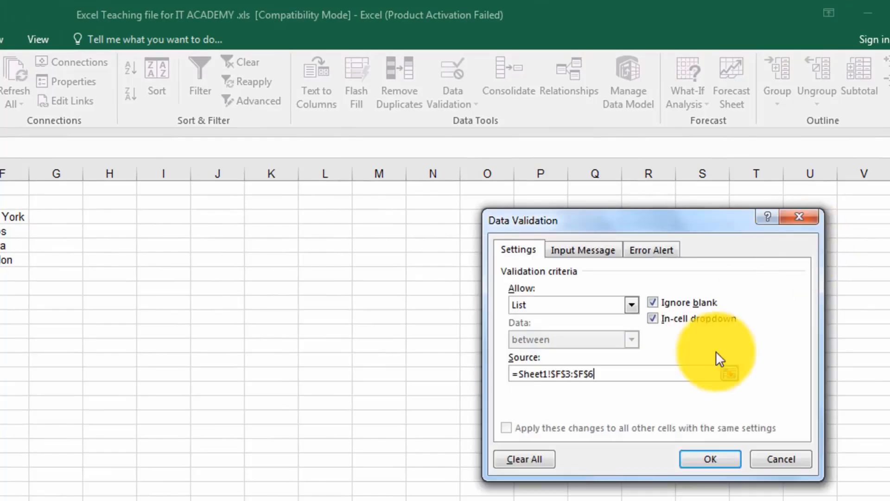
pyautogui.click(708, 461)
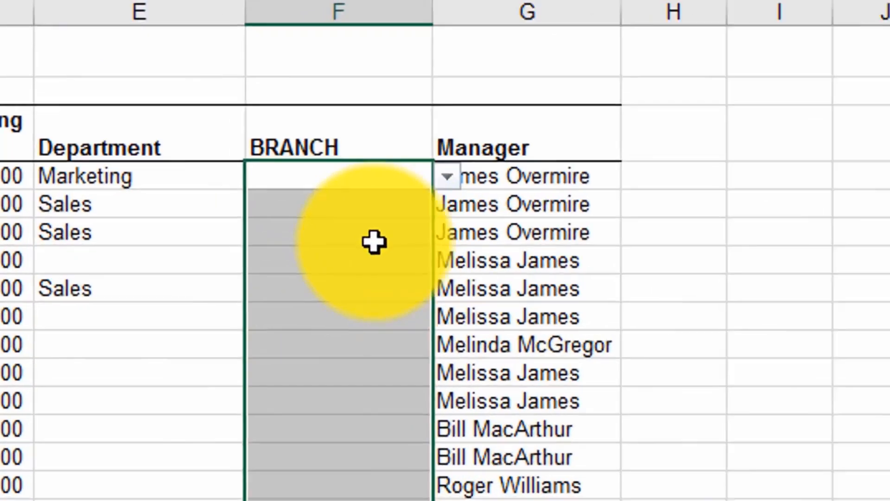
# Pick Lagos from the drop-down as the first employee's branch.
pyautogui.click(181, 285)
pyautogui.click(445, 124)
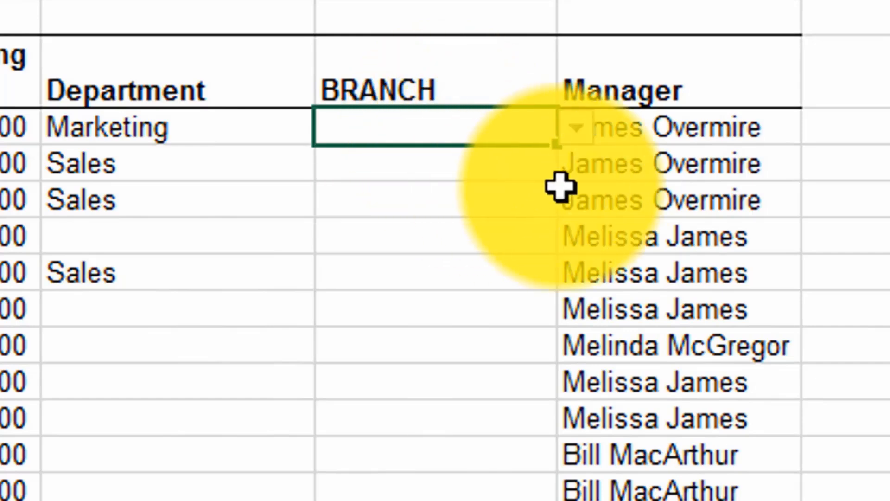
pyautogui.click(577, 129)
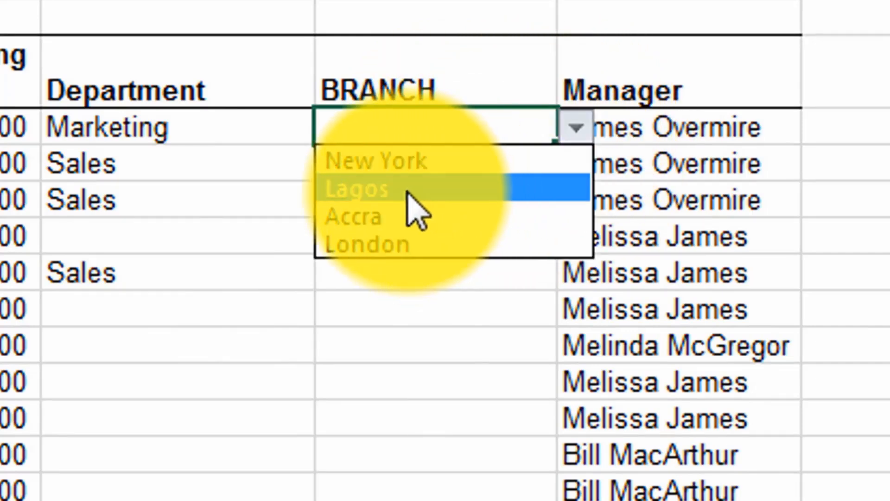
pyautogui.click(408, 190)
# Pick Accra from the drop-down as the second employee's branch.
pyautogui.click(433, 171)
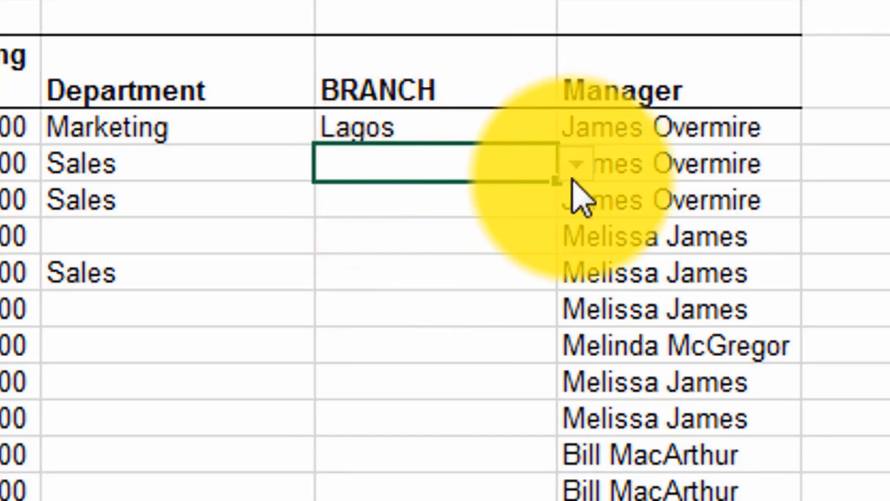
pyautogui.click(576, 172)
pyautogui.click(406, 256)
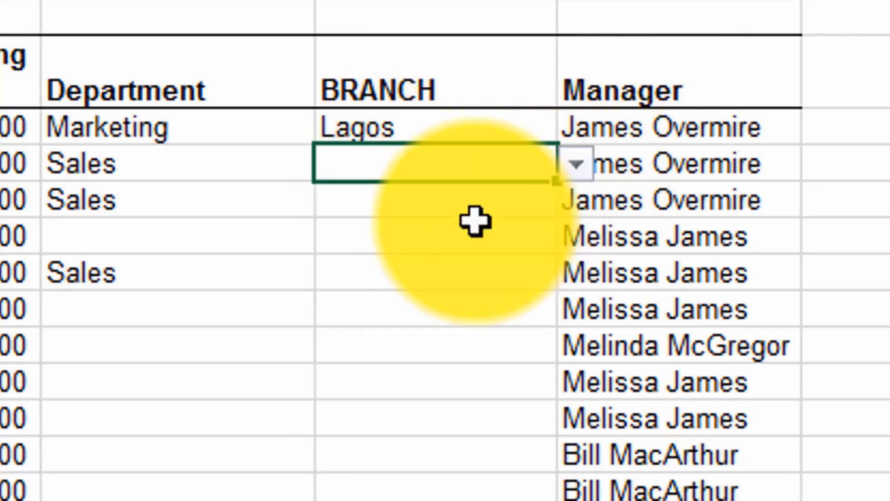
# Pick London from the drop-down as the fourth employee's branch.
pyautogui.click(513, 232)
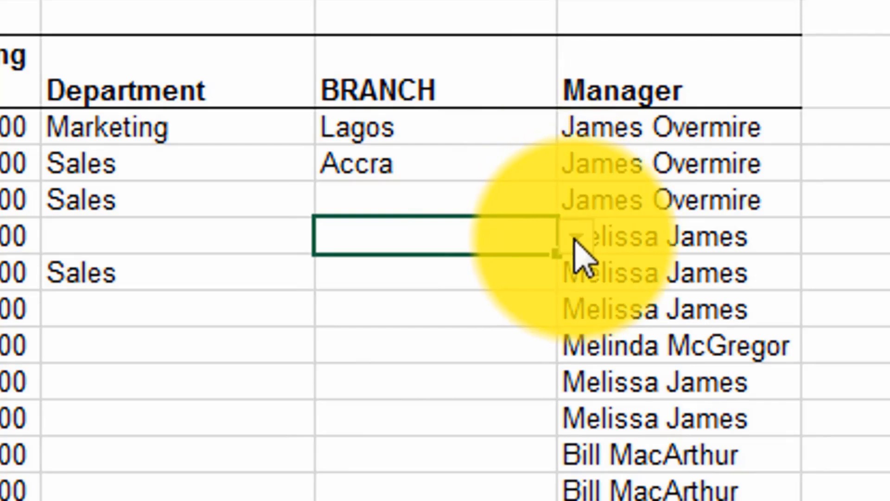
pyautogui.click(575, 237)
pyautogui.click(421, 354)
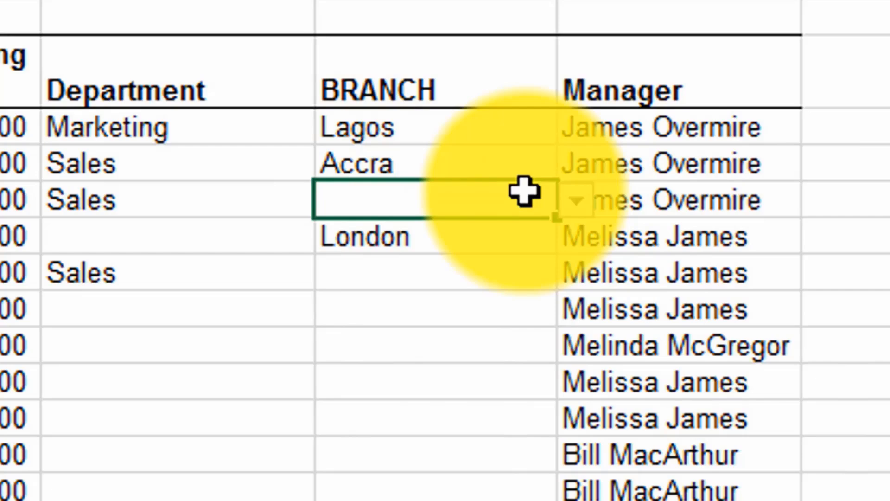
pyautogui.click(408, 274)
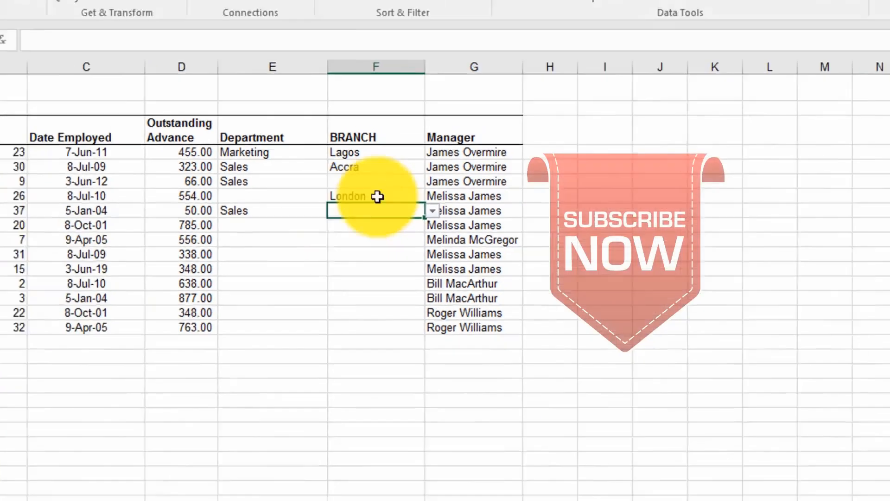